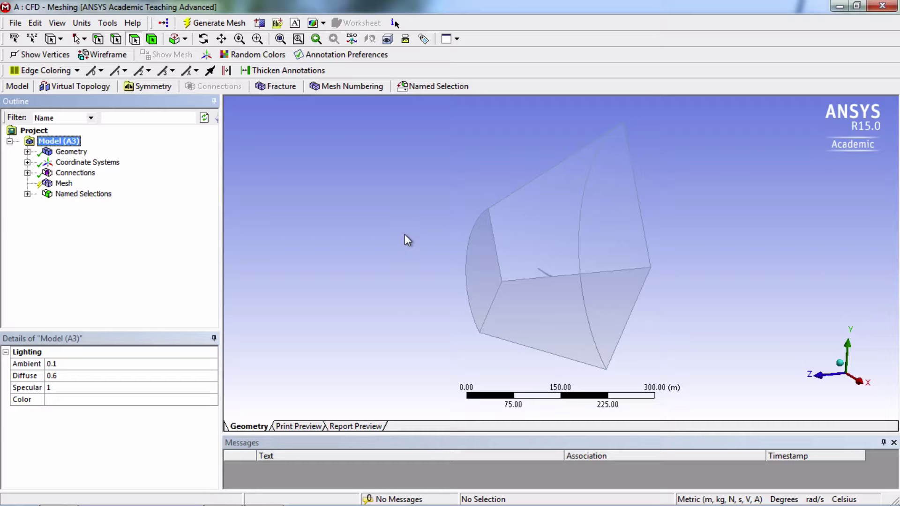
Step: Generate the default mesh from the Mesh node's context menu
right_click(66, 185)
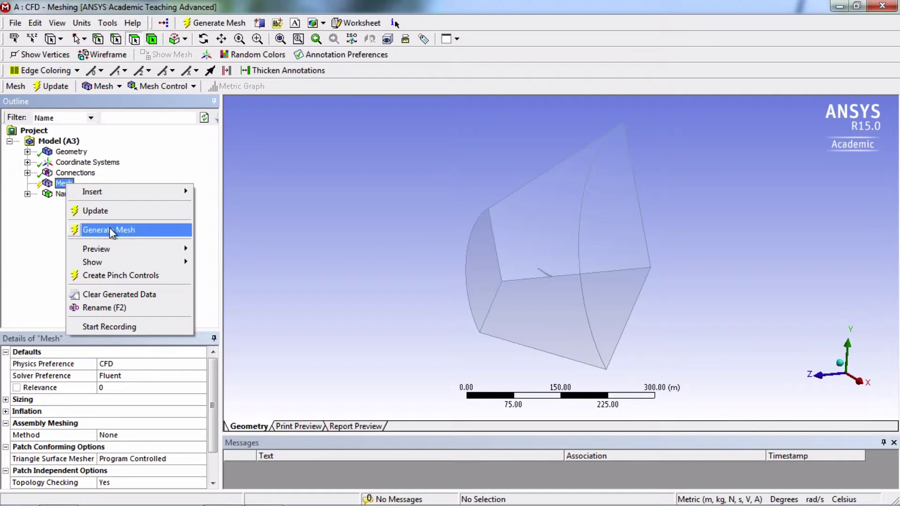
click(112, 232)
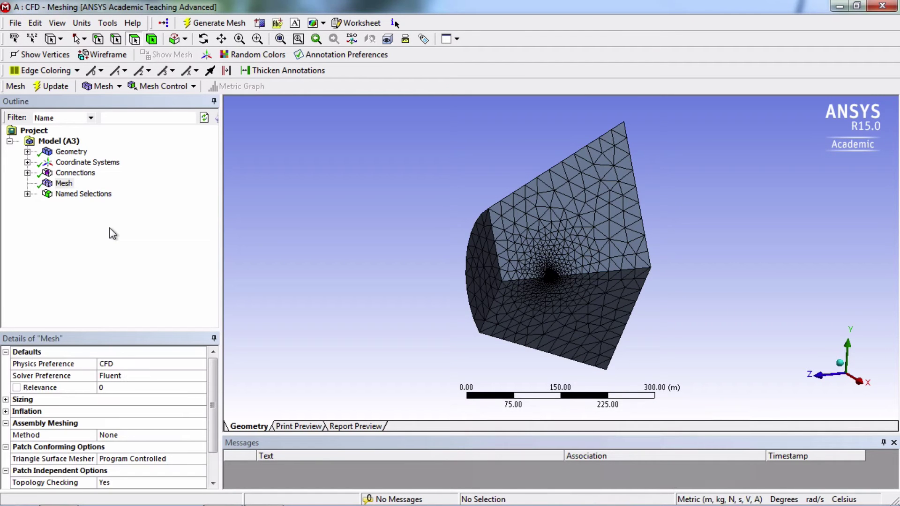
click(203, 38)
drag(549, 275, 583, 279)
scroll(583, 280, up, 5)
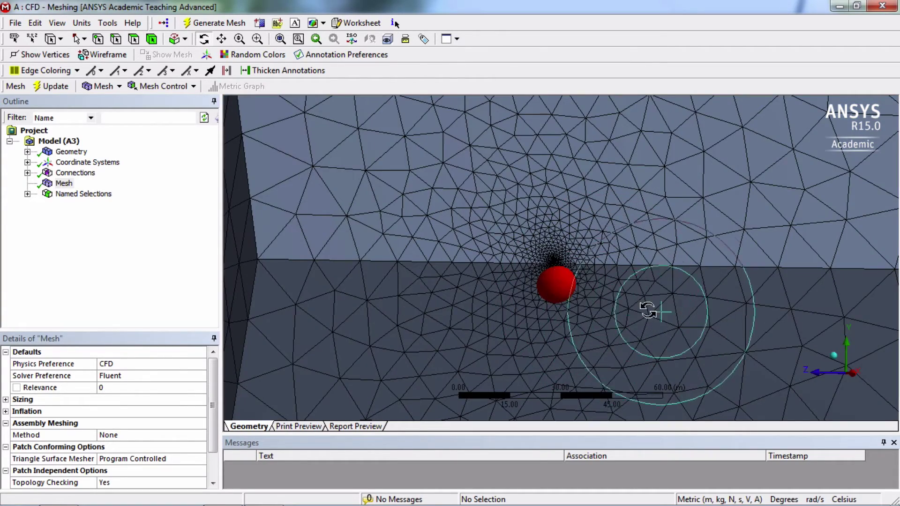
drag(649, 308, 532, 252)
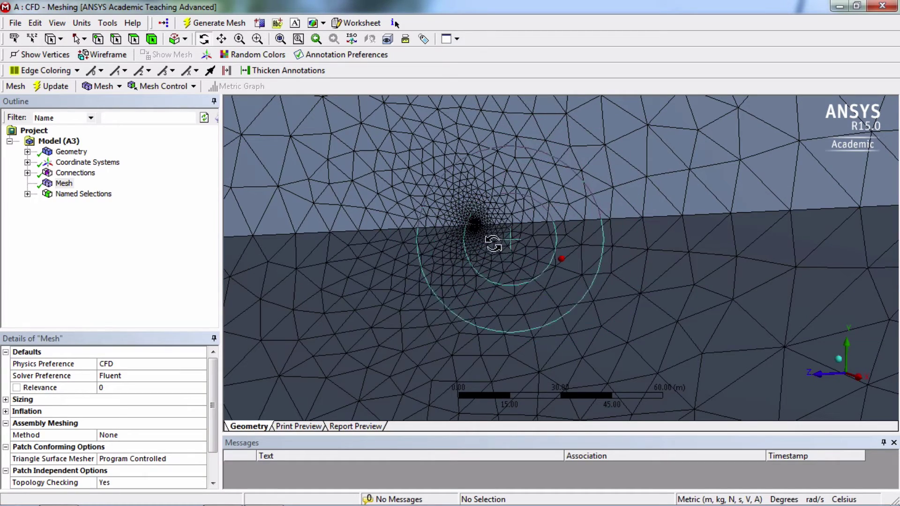
scroll(482, 234, down, 5)
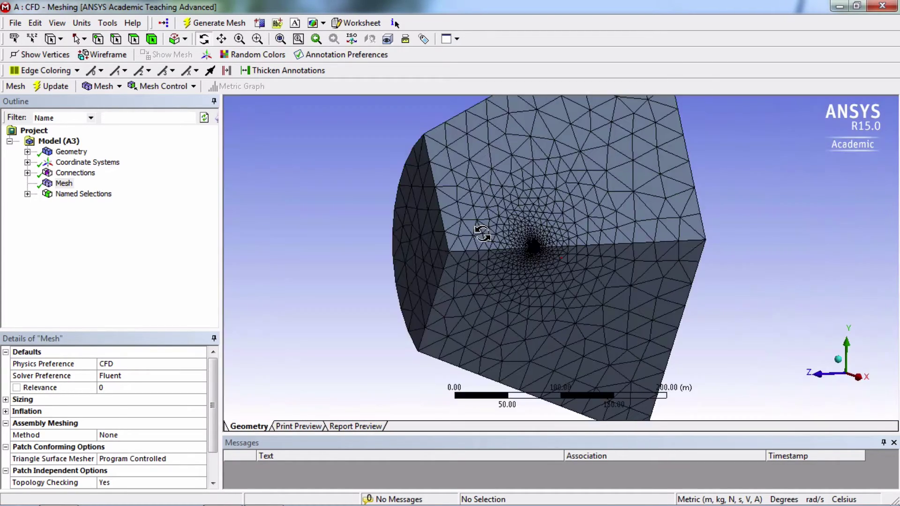
scroll(534, 251, up, 4)
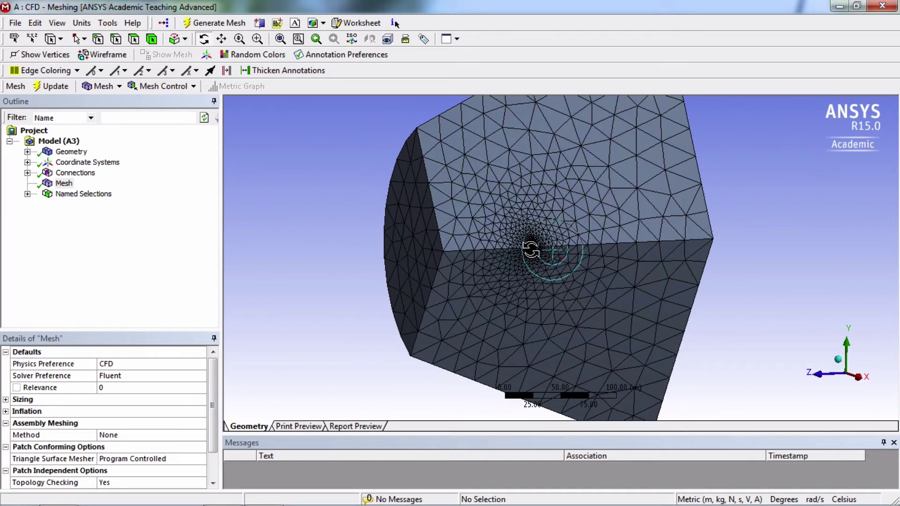
mouse_move(530, 249)
mouse_down()
mouse_move(505, 257)
mouse_move(542, 253)
mouse_move(534, 255)
mouse_up()
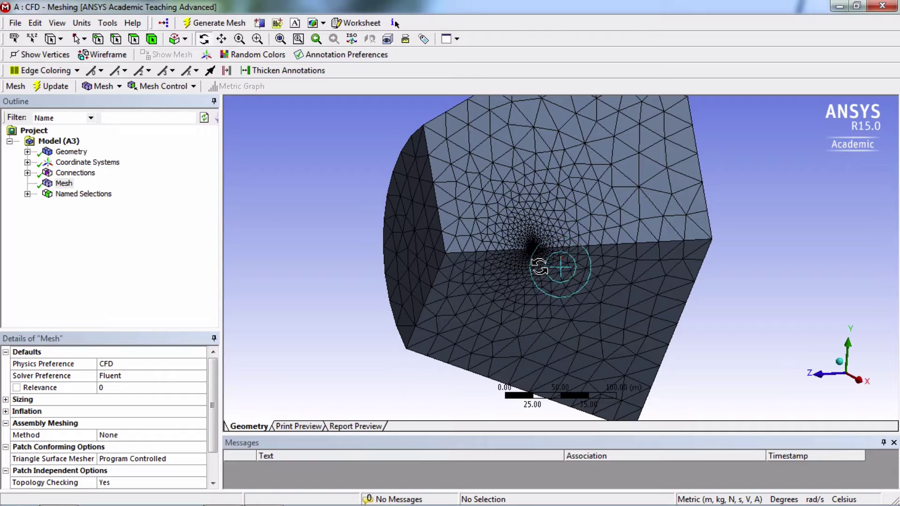
scroll(534, 263, down, 4)
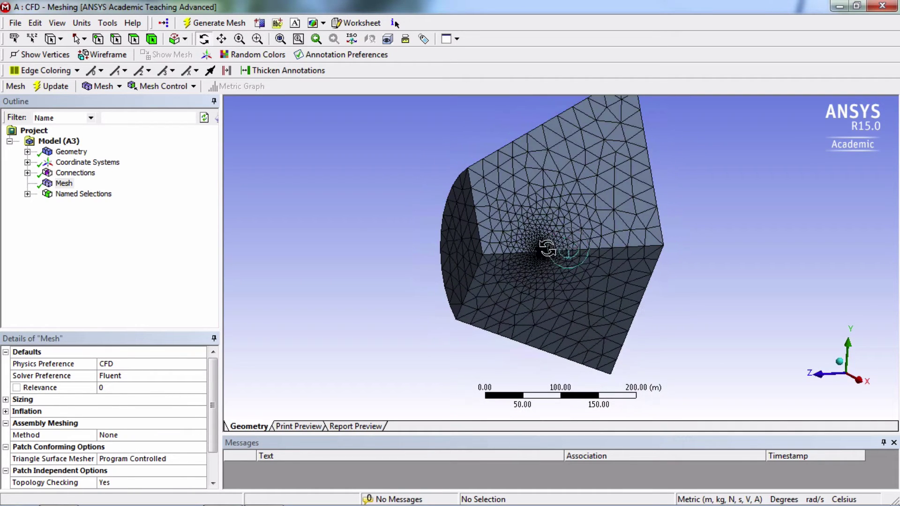
mouse_move(539, 253)
mouse_down()
mouse_move(529, 253)
mouse_move(537, 258)
mouse_up()
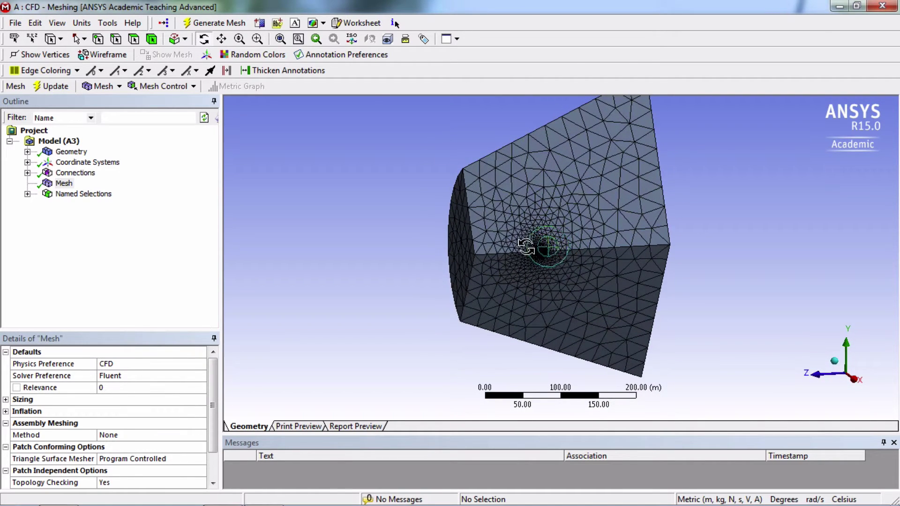
Step: Create a section plane with a vertical cut down through the mesh centre
click(260, 23)
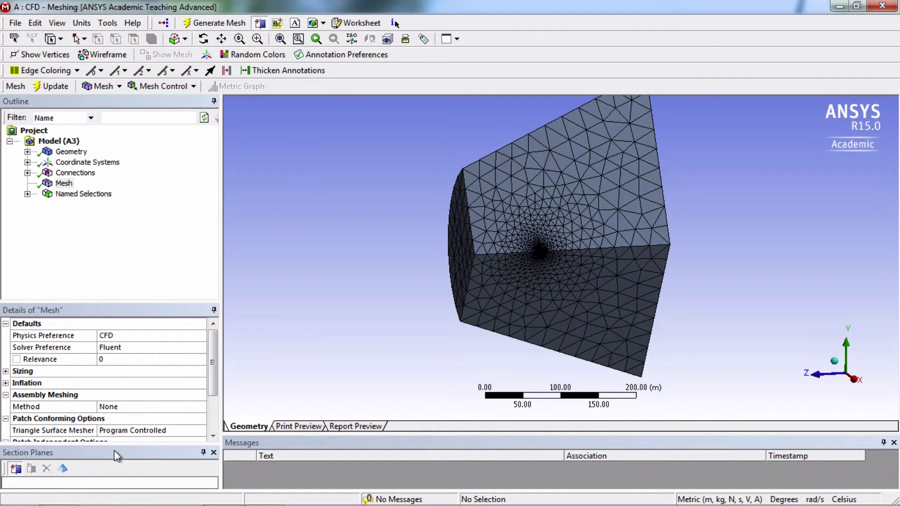
drag(118, 441, 113, 424)
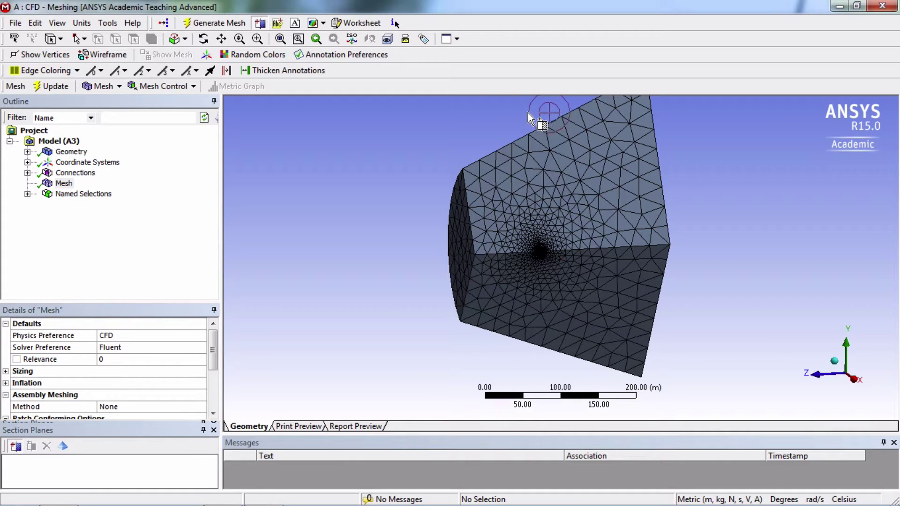
drag(530, 114, 529, 364)
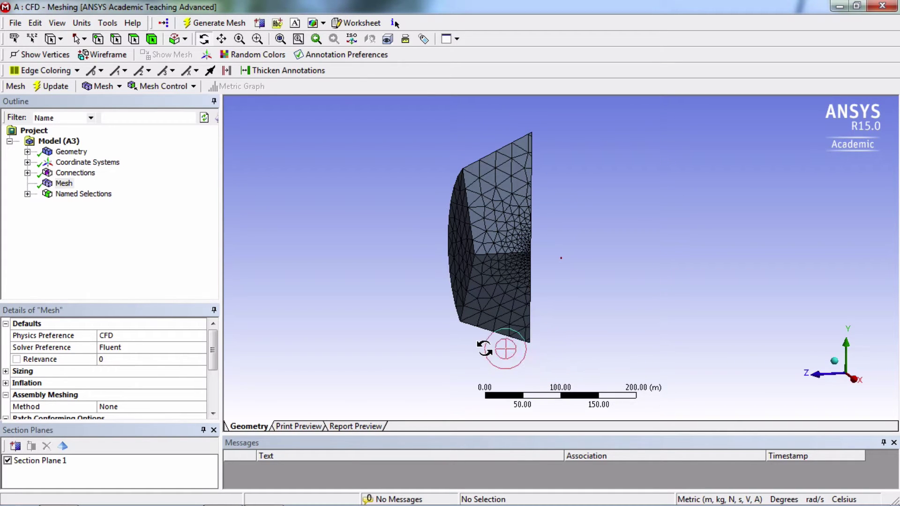
Step: Edit Section Plane 1 to flip the kept side, then orbit to see the curved face
click(52, 461)
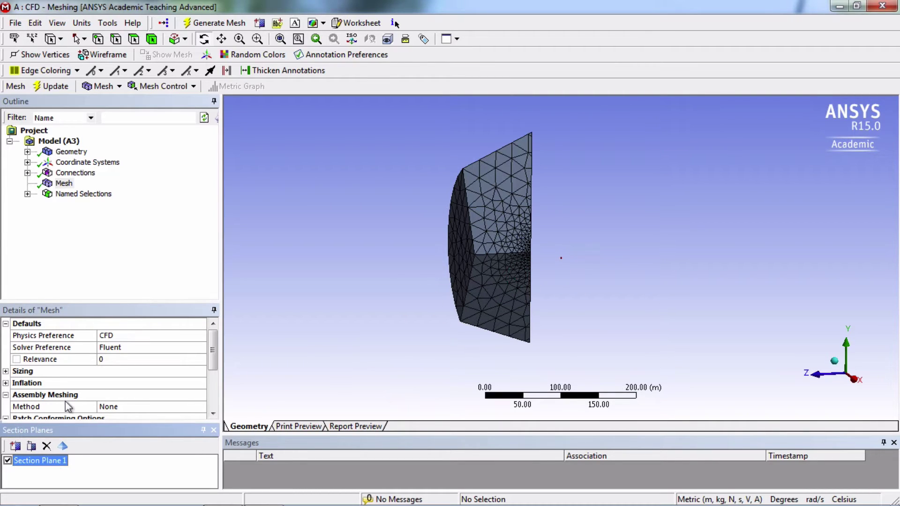
click(31, 447)
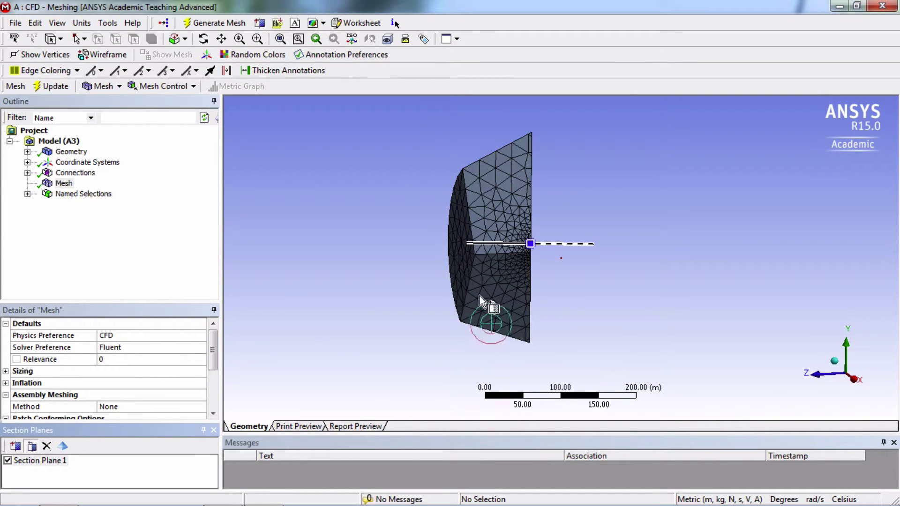
drag(486, 328, 569, 244)
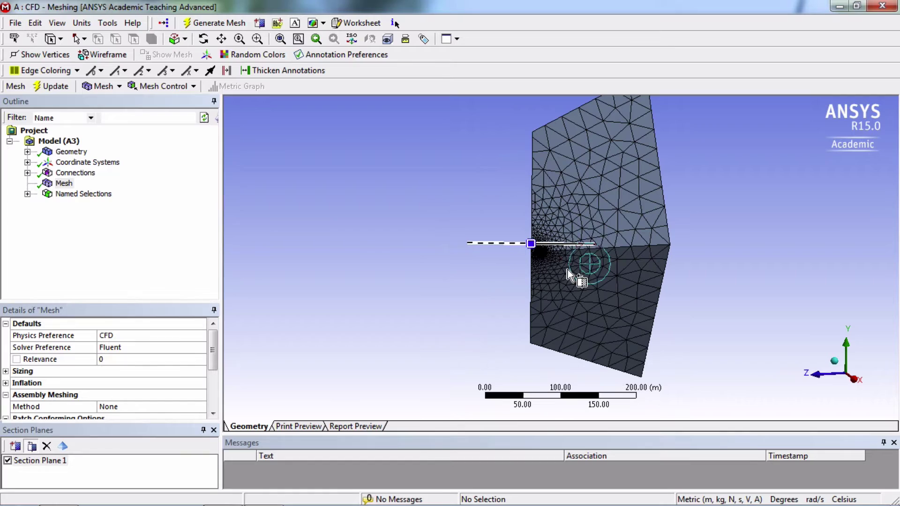
mouse_move(583, 275)
middle_down()
mouse_move(593, 267)
mouse_move(635, 275)
mouse_move(565, 274)
middle_up()
middle_drag(516, 249, 470, 279)
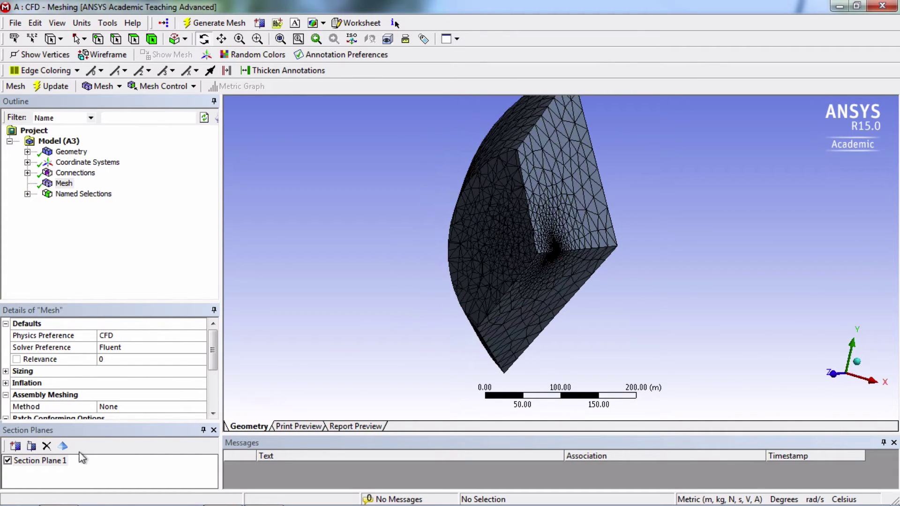
Step: Show whole elements on Section Plane 1 and slide the cut across the zoomed mesh
click(32, 447)
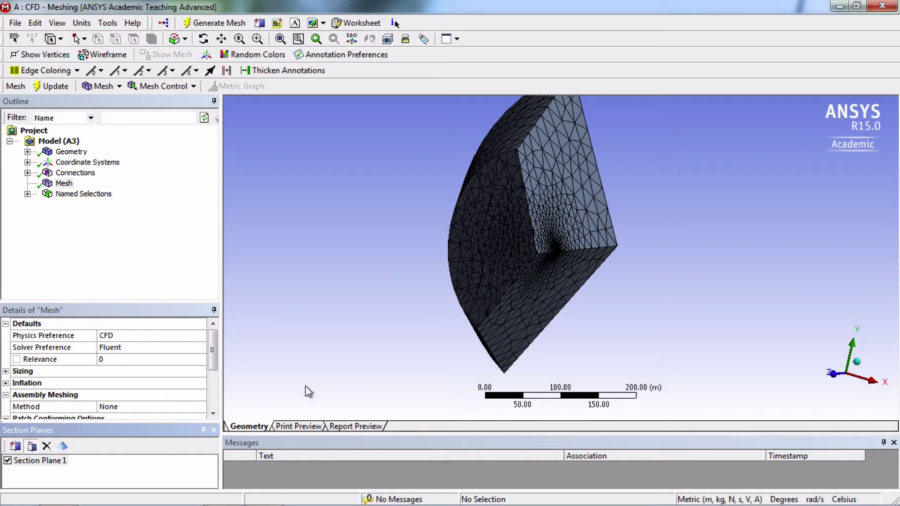
click(64, 447)
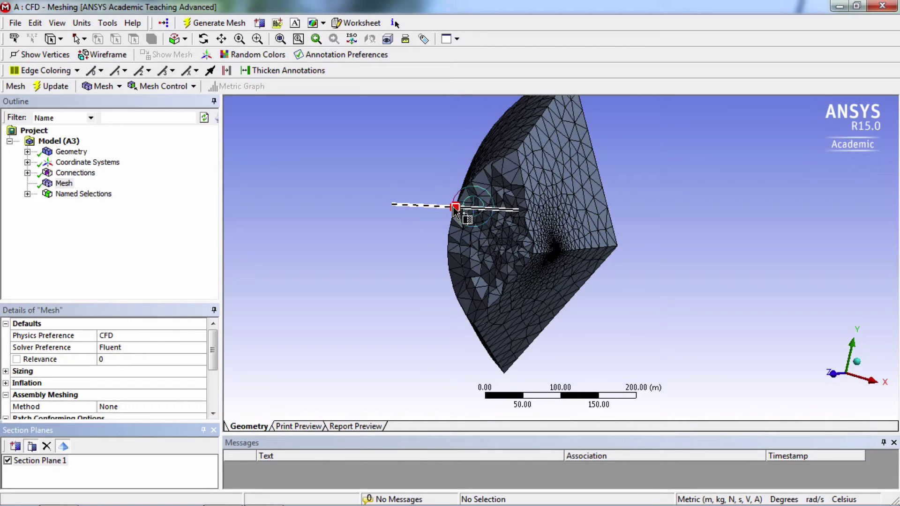
drag(454, 214, 529, 226)
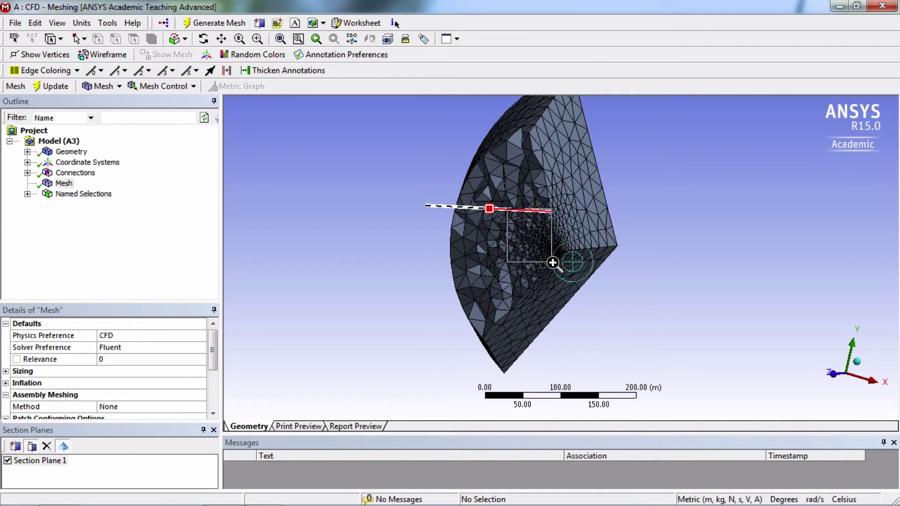
scroll(596, 297, up, 5)
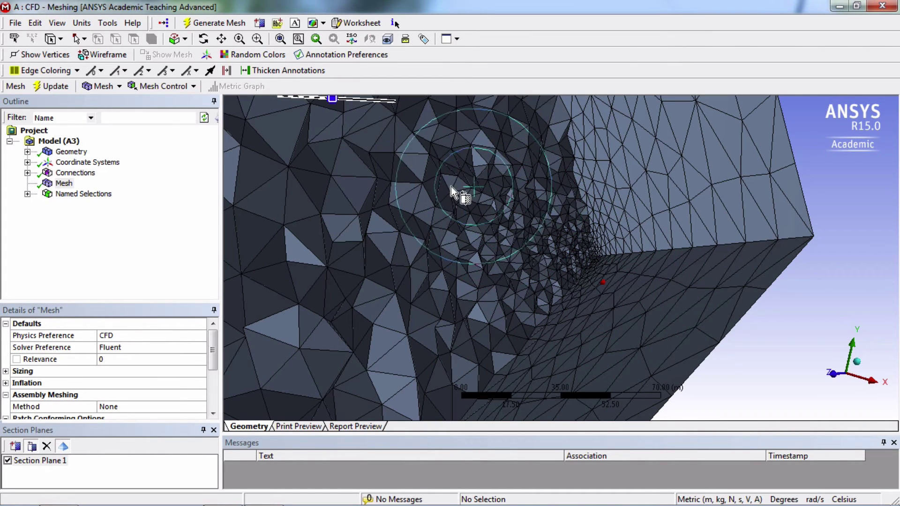
drag(335, 105, 316, 111)
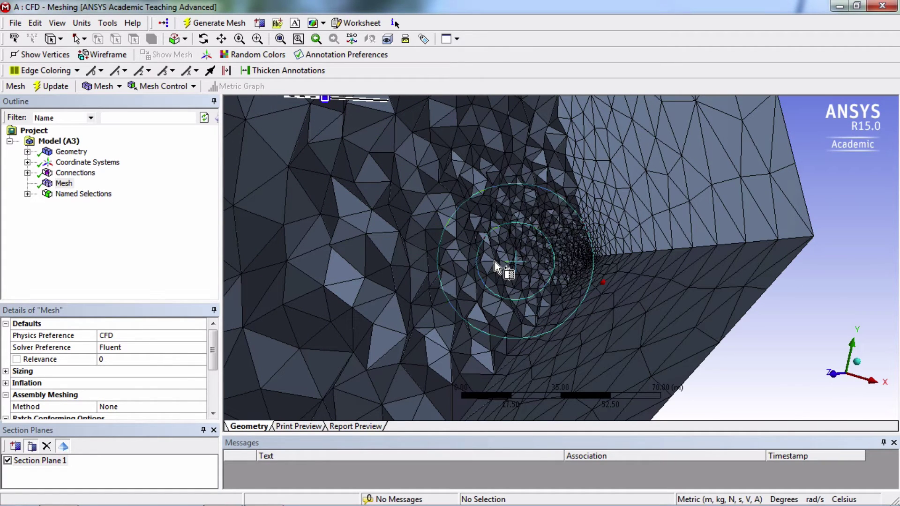
Step: Show the bare geometry in a fitted isometric view and delete Section Plane 1
click(27, 152)
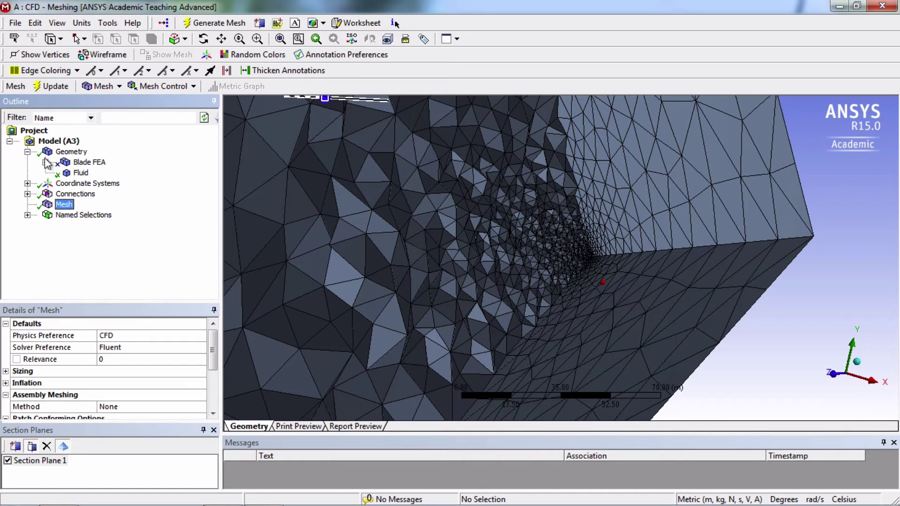
click(72, 152)
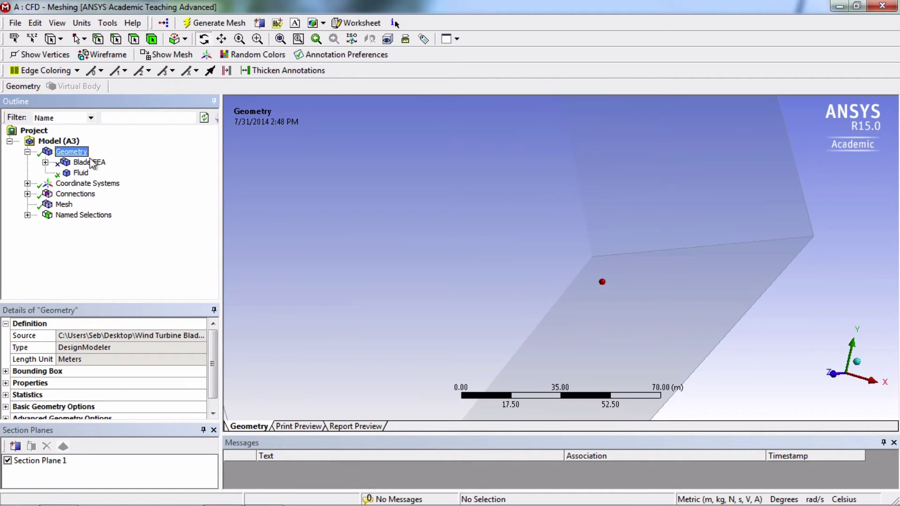
click(858, 362)
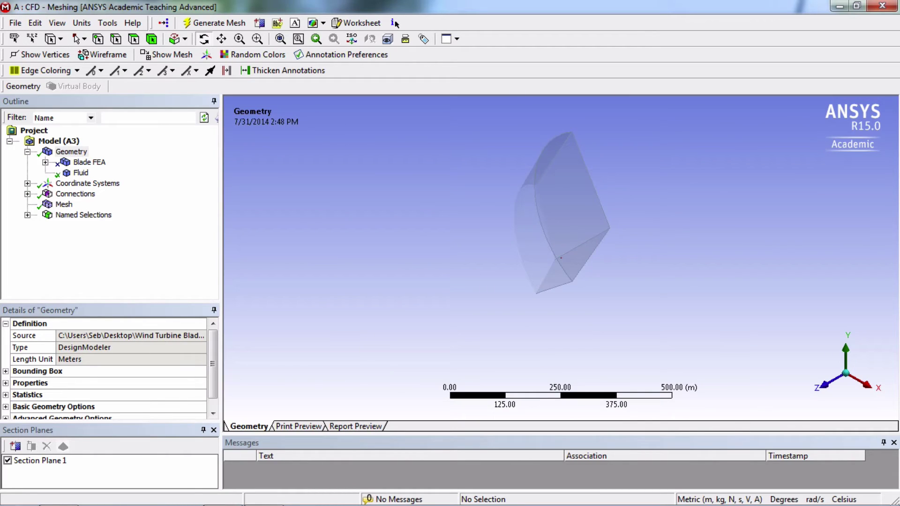
click(46, 461)
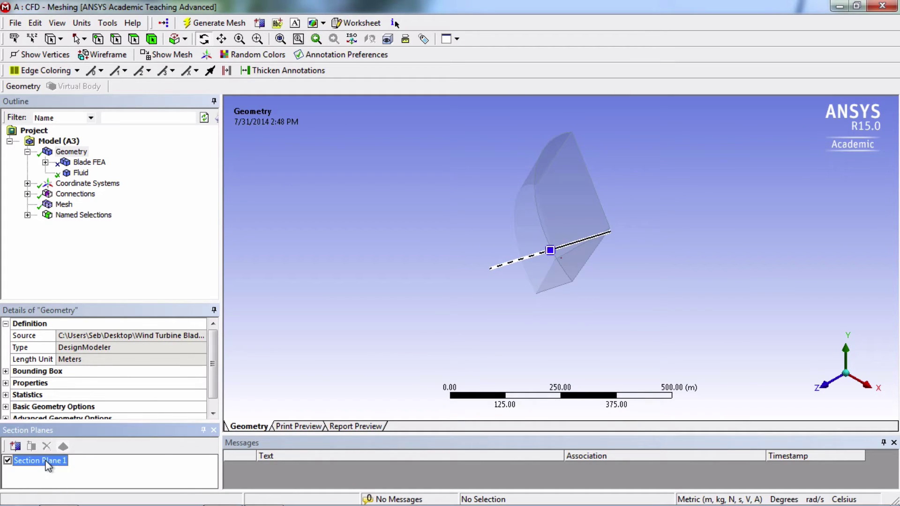
click(46, 447)
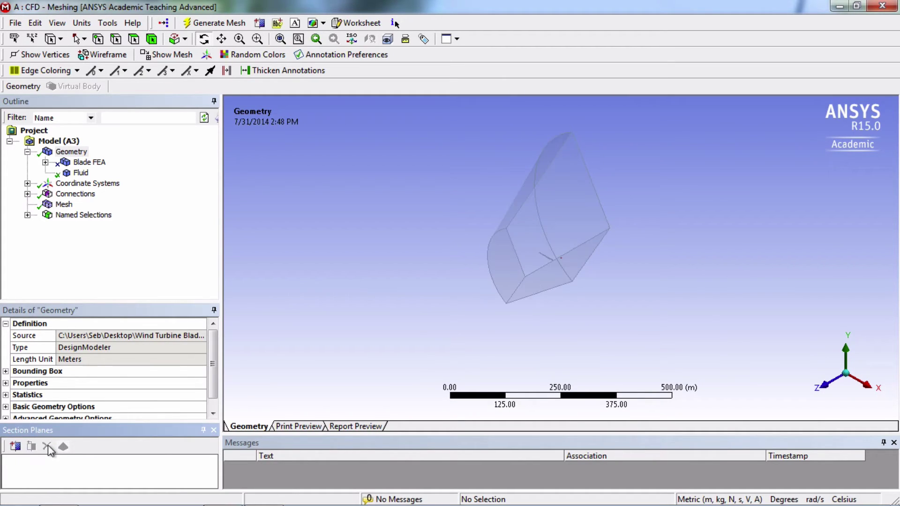
Step: View the model along the X axis and box-zoom closely onto the blade root
drag(616, 295, 528, 301)
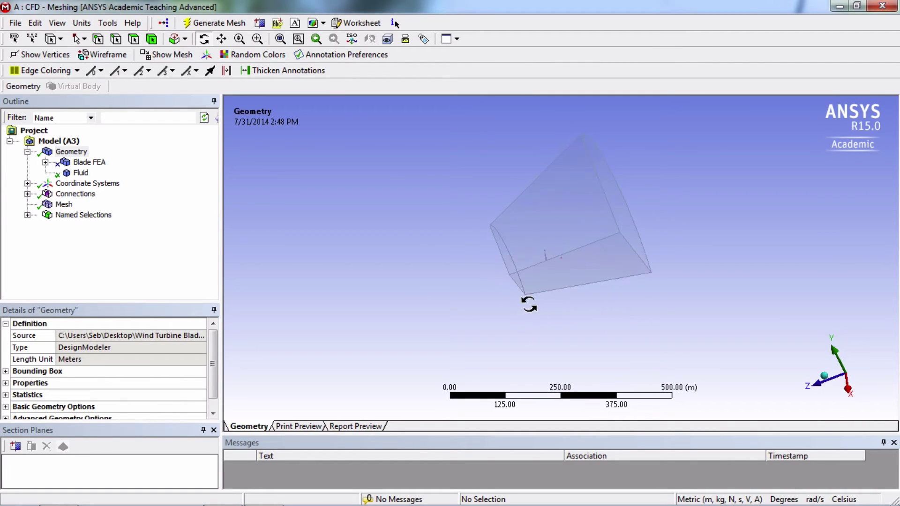
click(849, 391)
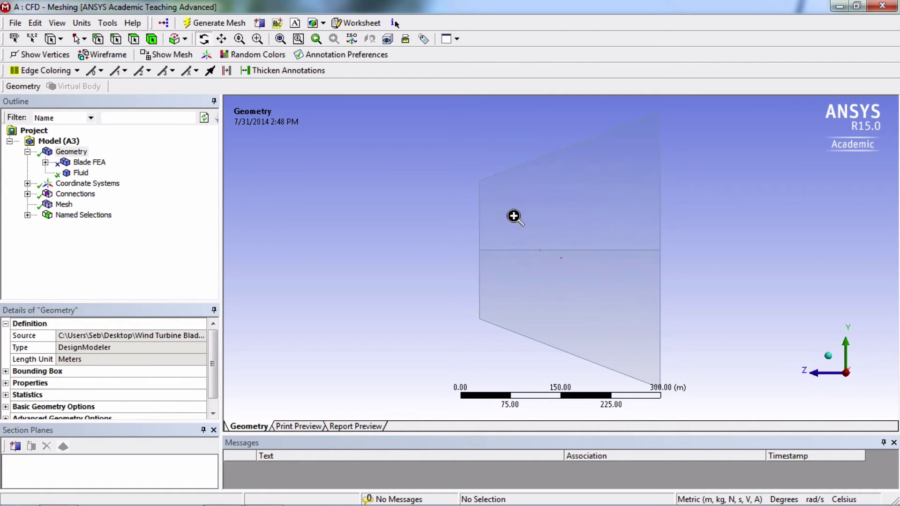
drag(514, 216, 555, 277)
drag(570, 243, 621, 326)
drag(500, 174, 586, 287)
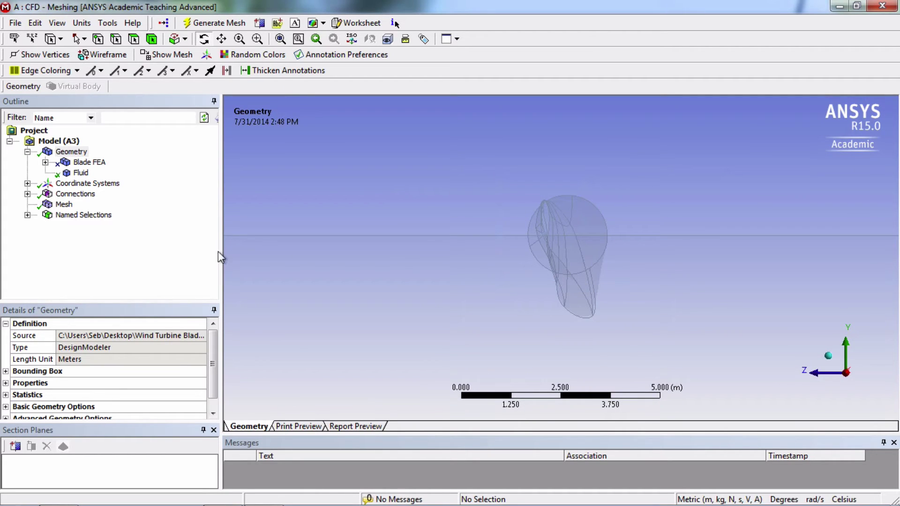
Step: Draw a new Section Plane 1 across the blade root, then orbit and zoom out along the blade
click(16, 447)
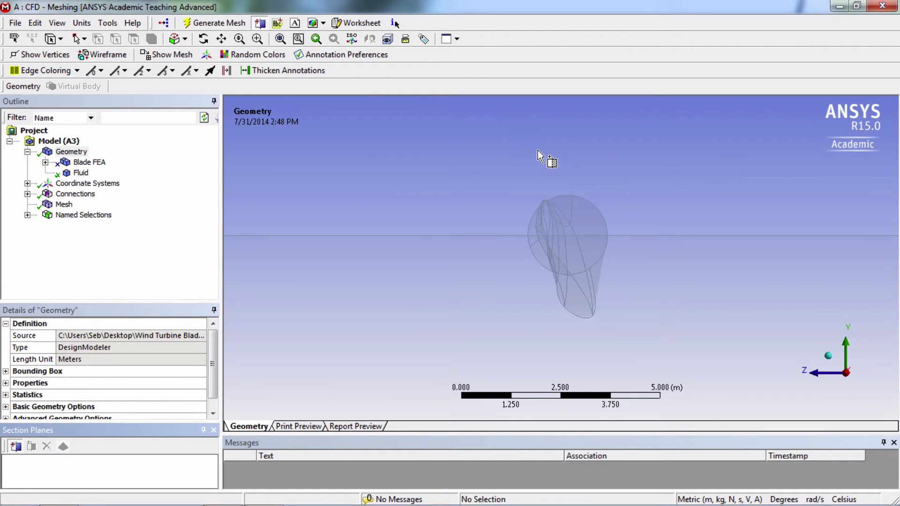
mouse_move(523, 136)
mouse_down()
mouse_move(552, 195)
mouse_move(594, 369)
mouse_up()
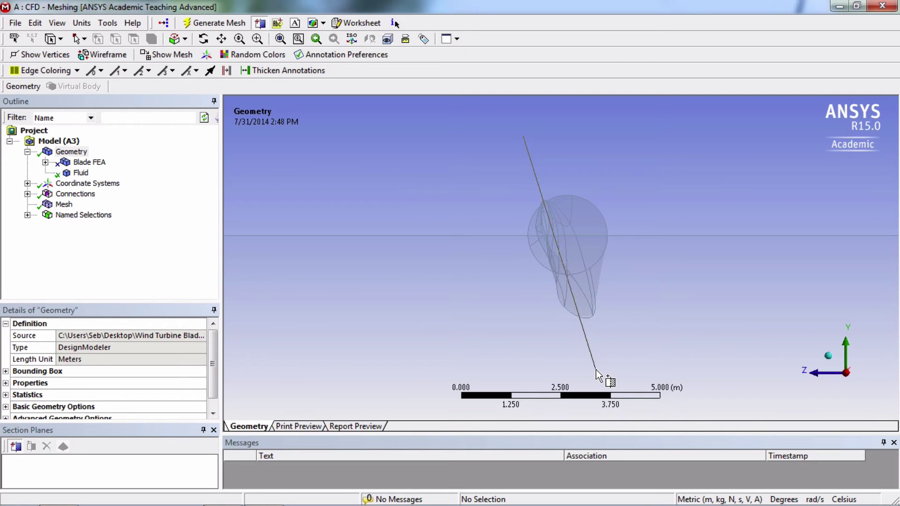
drag(596, 370, 595, 370)
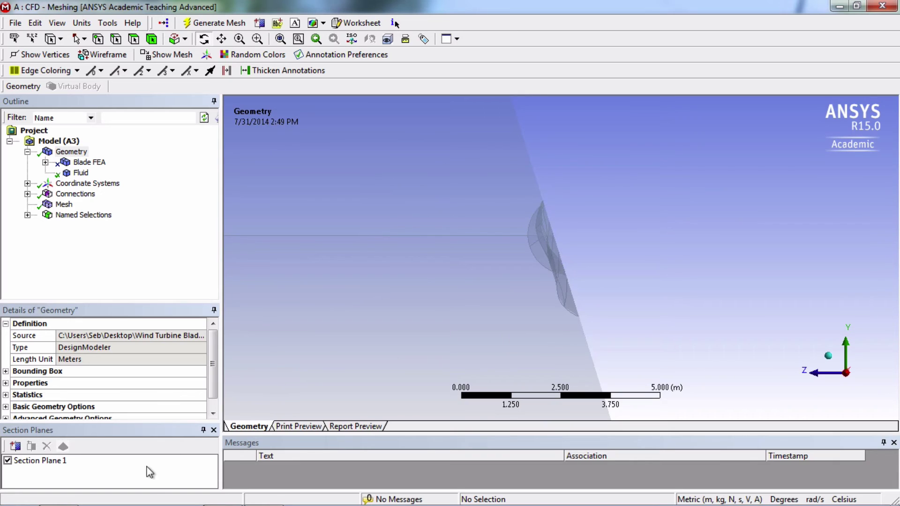
click(46, 464)
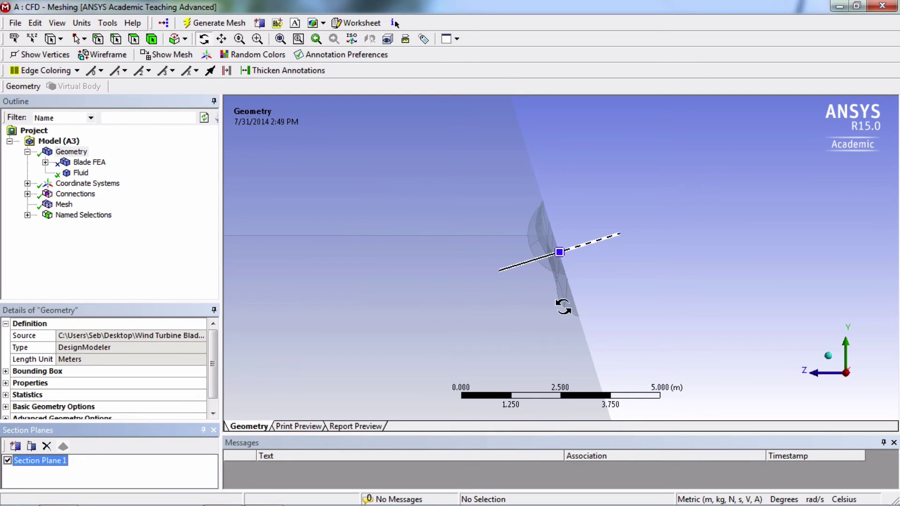
click(30, 446)
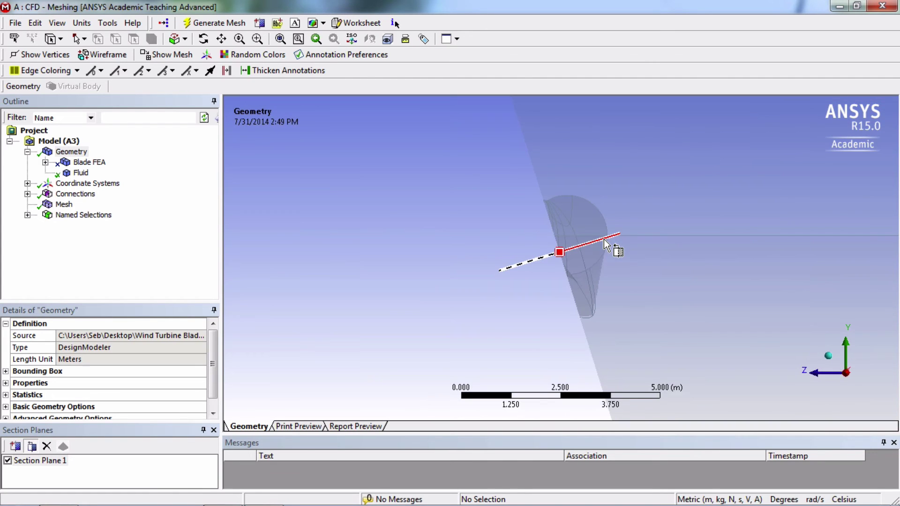
middle_drag(568, 301, 659, 296)
scroll(579, 294, down, 4)
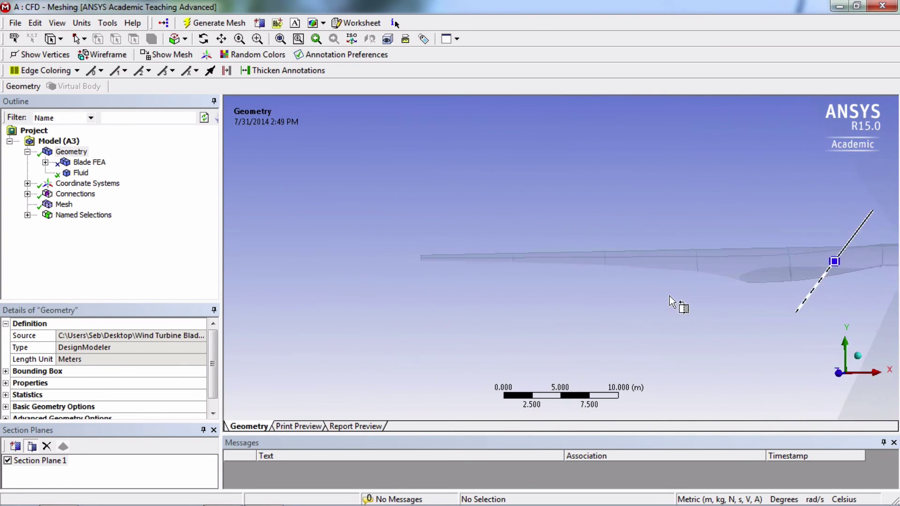
scroll(676, 304, down, 3)
middle_drag(743, 301, 758, 294)
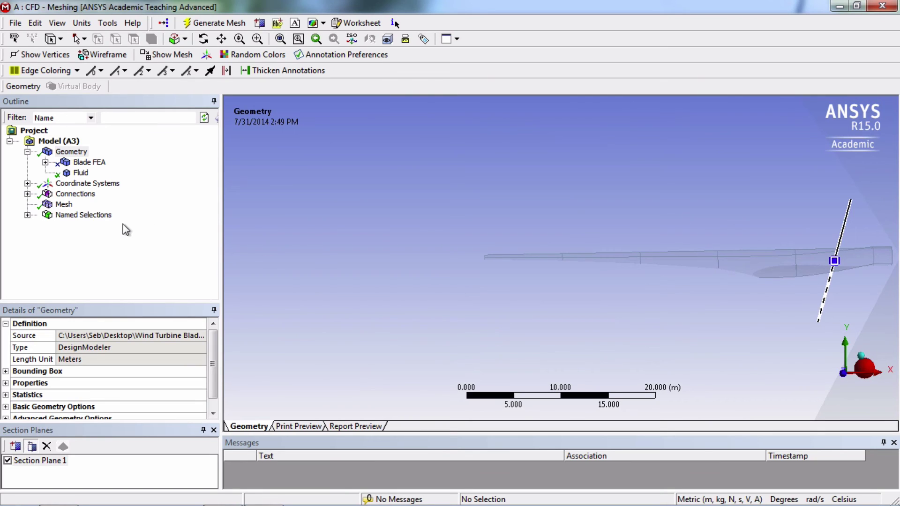
Step: Display the mesh on the lengthwise cut and pan toward the domain edge
click(65, 205)
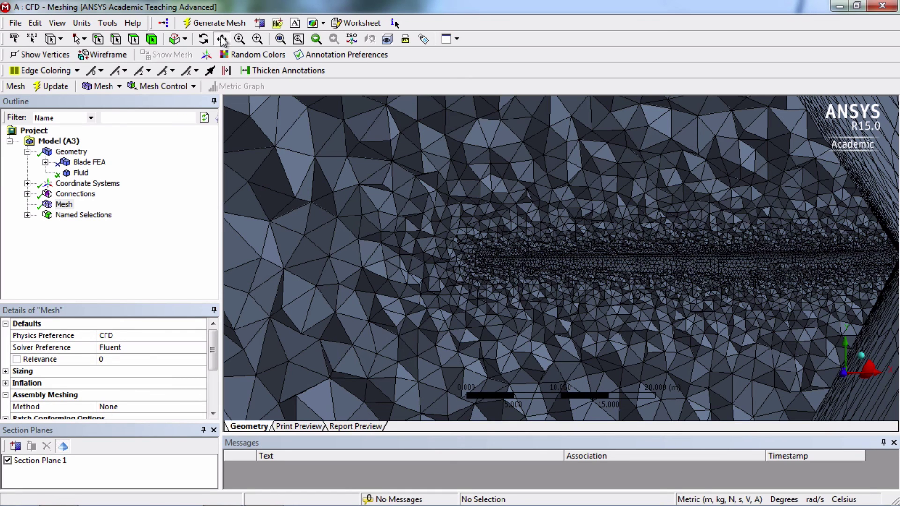
click(223, 39)
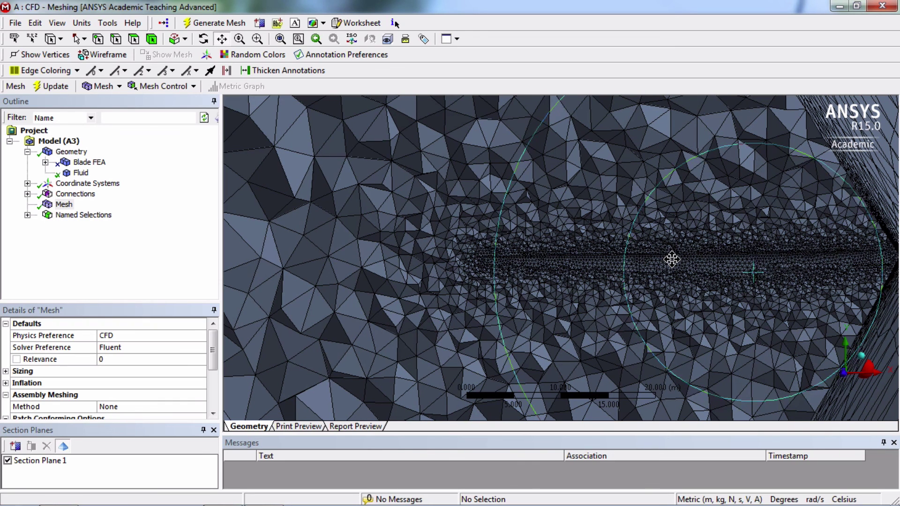
drag(671, 259, 582, 257)
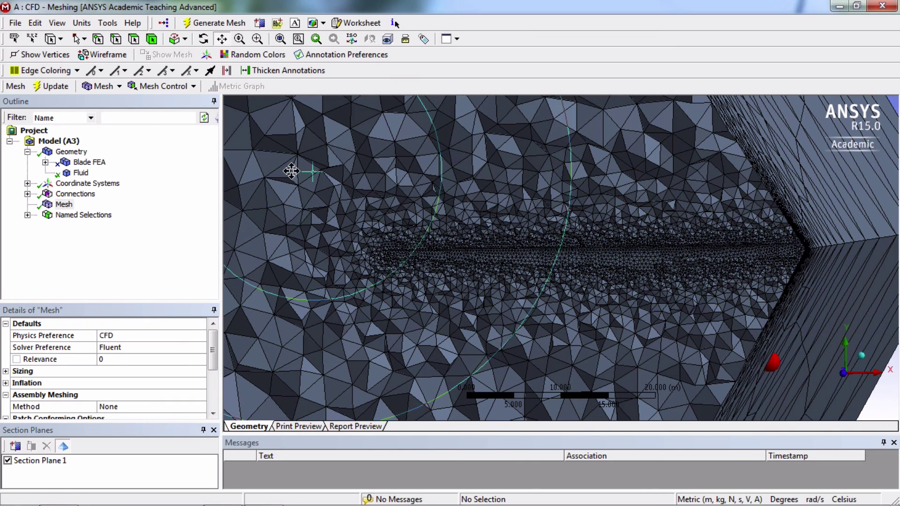